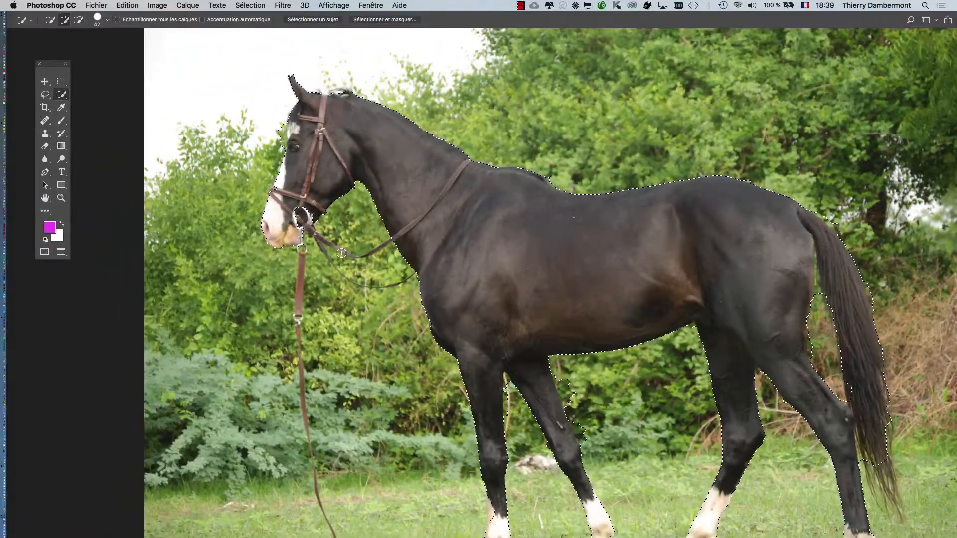
Show the Layers panel and detach it as a floating window, collapsing the remaining docked panels
scroll(341, 253, "down", 4)
scroll(341, 252, "down", 2)
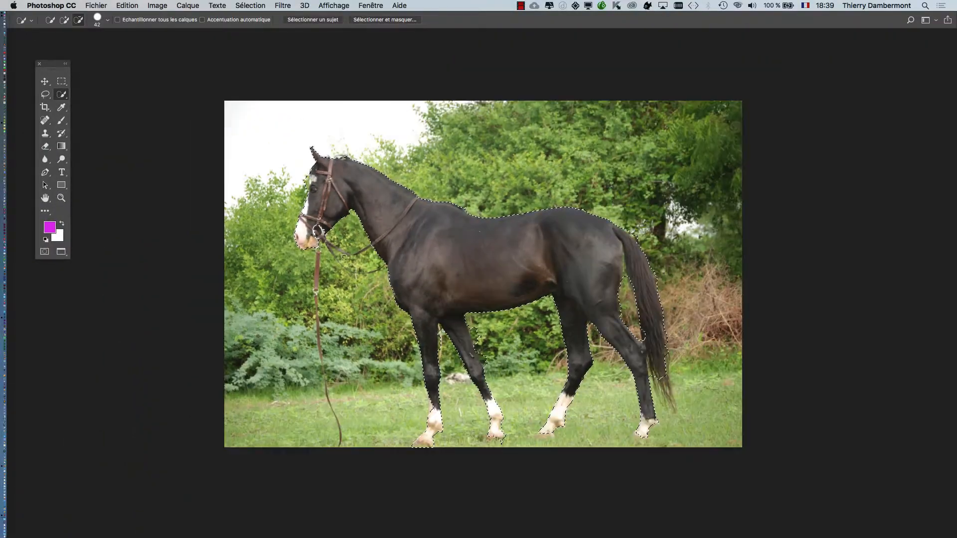
left_click_drag(378, 268, 286, 242)
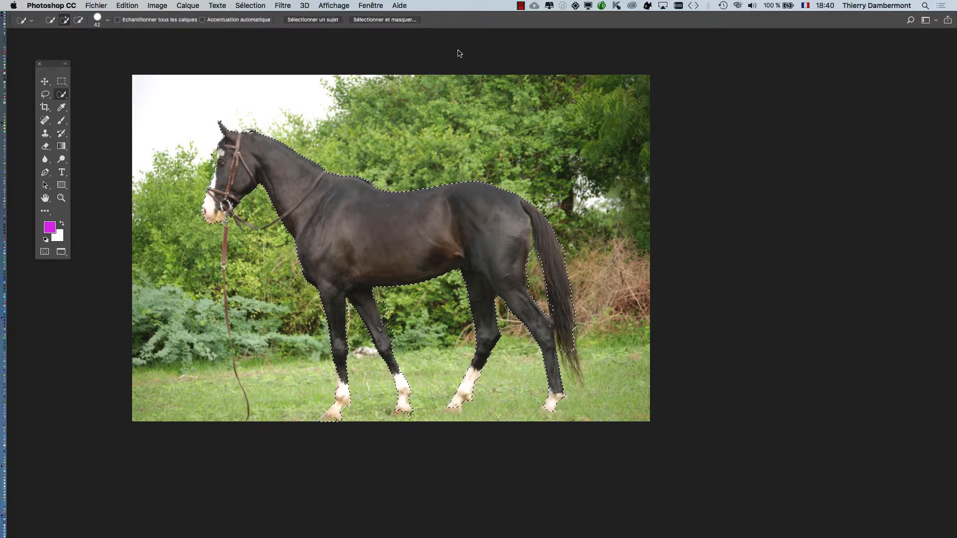
left_click(361, 5)
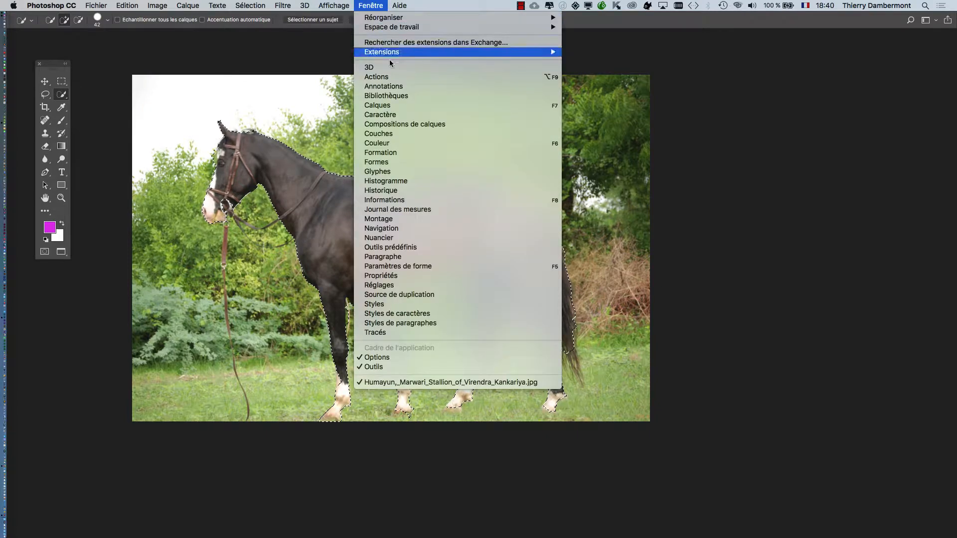
left_click(399, 105)
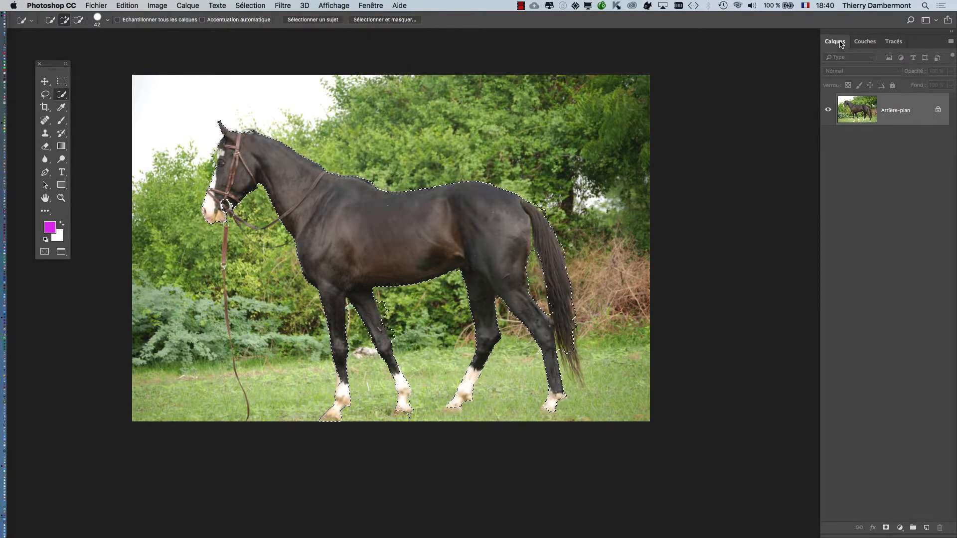
left_click_drag(835, 41, 534, 66)
left_click(951, 31)
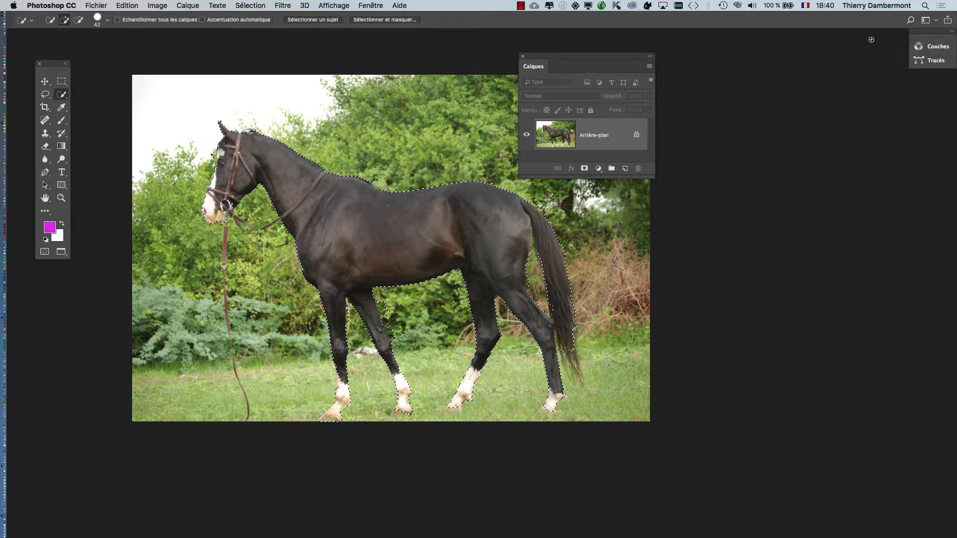
Enlarge the floating Layers panel beside the photo and add a layer mask from the horse selection
left_click_drag(654, 176, 690, 201)
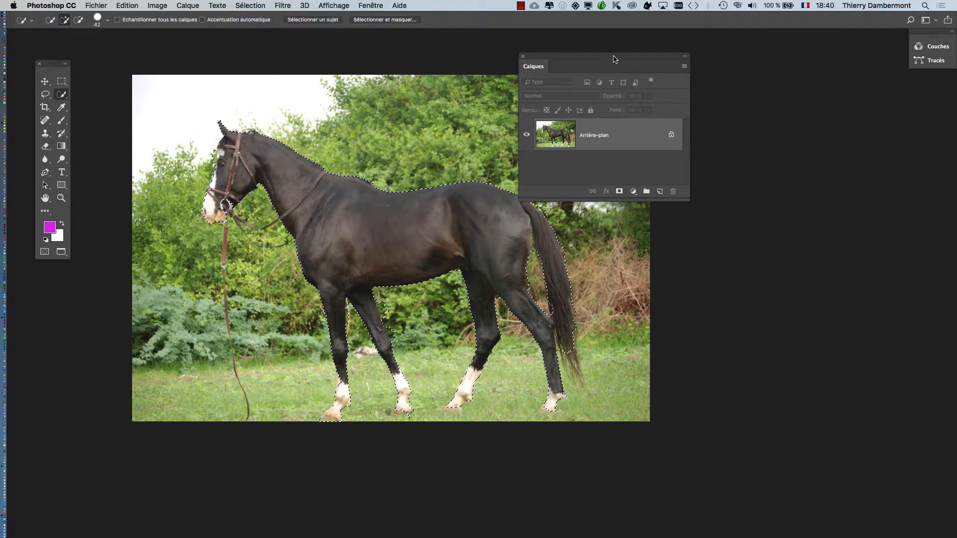
left_click_drag(615, 58, 766, 122)
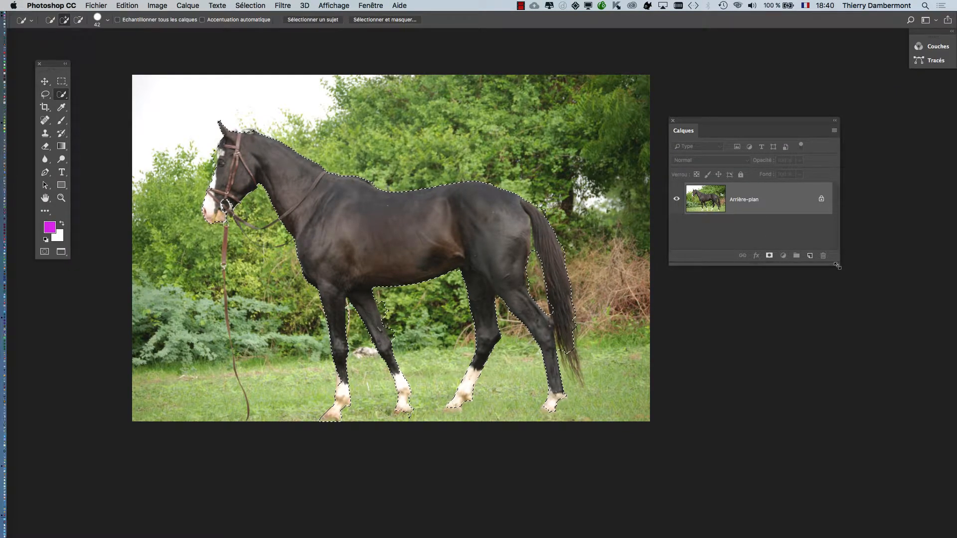
left_click_drag(839, 264, 837, 300)
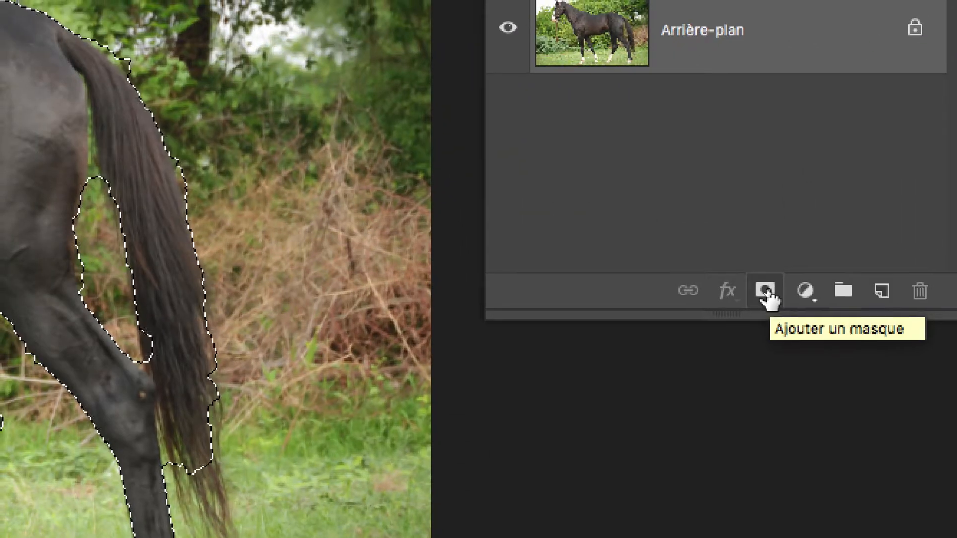
left_click(766, 292)
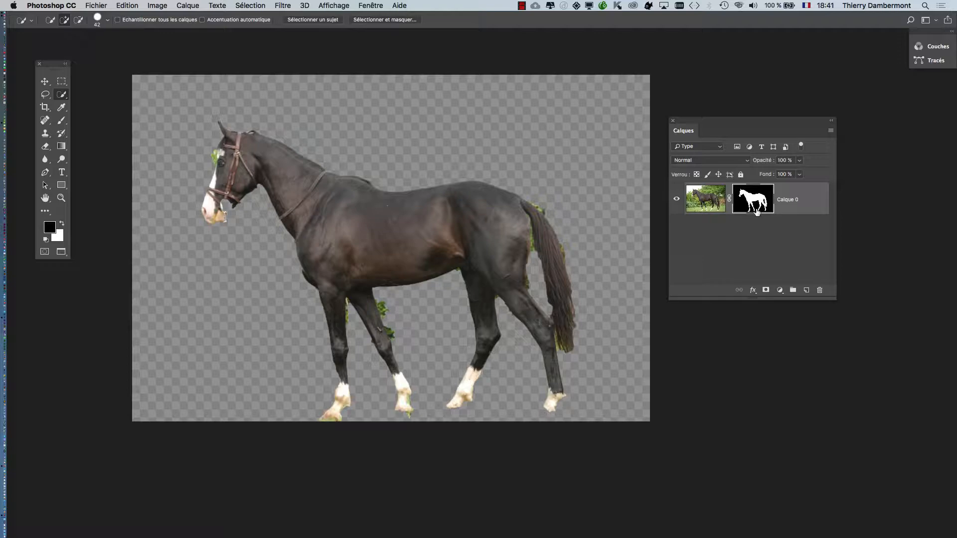
Save the masked horse in Photoshop format with layers in the IFAP 5 folder, keeping maximum compatibility
left_click(107, 2)
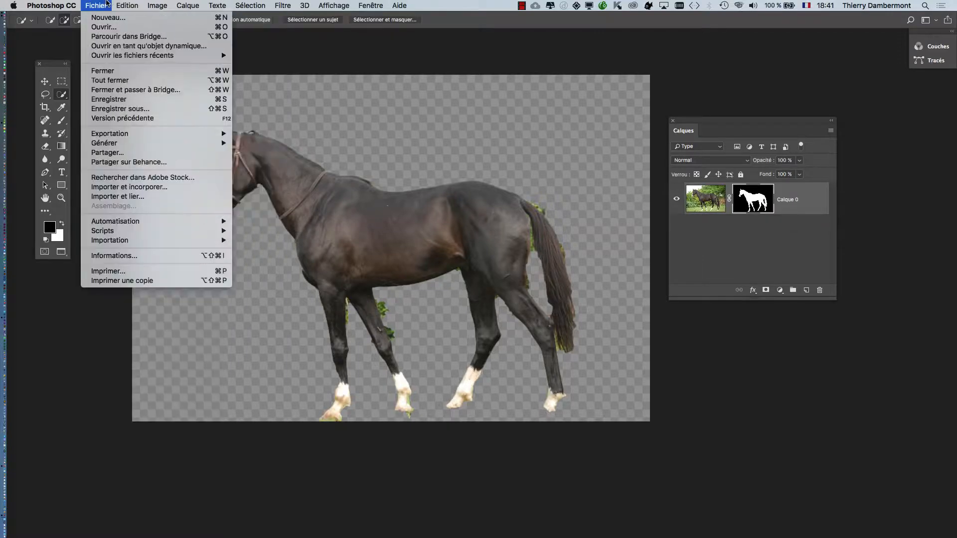
left_click(155, 109)
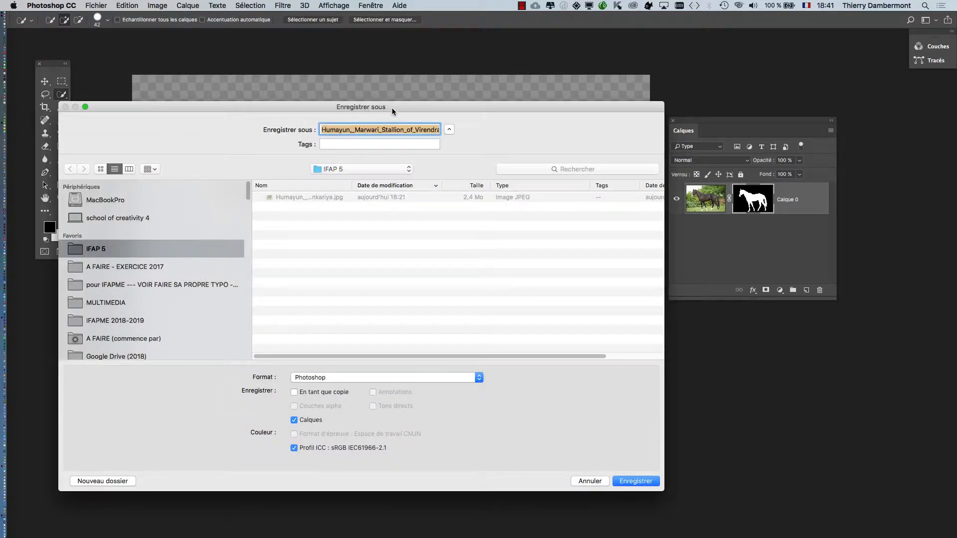
left_click_drag(392, 108, 504, 57)
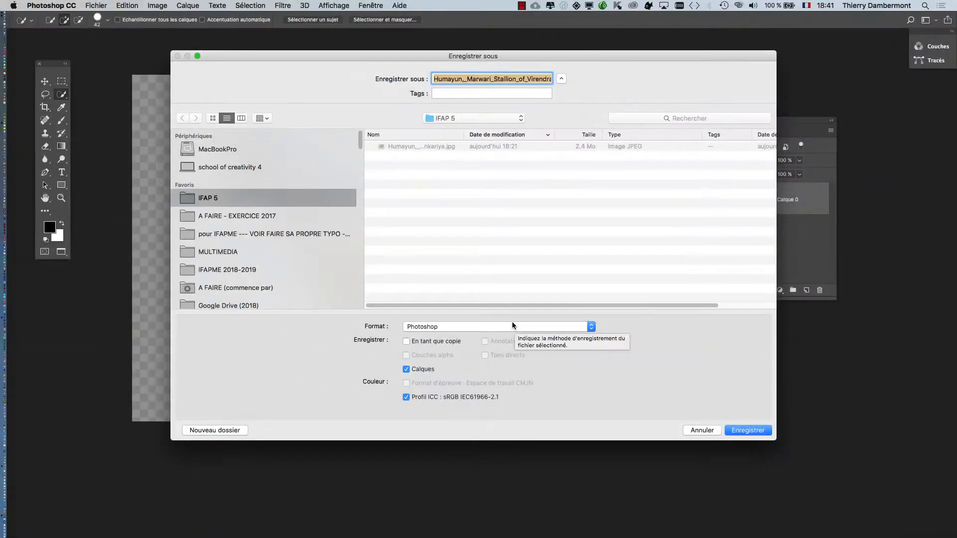
left_click(757, 431)
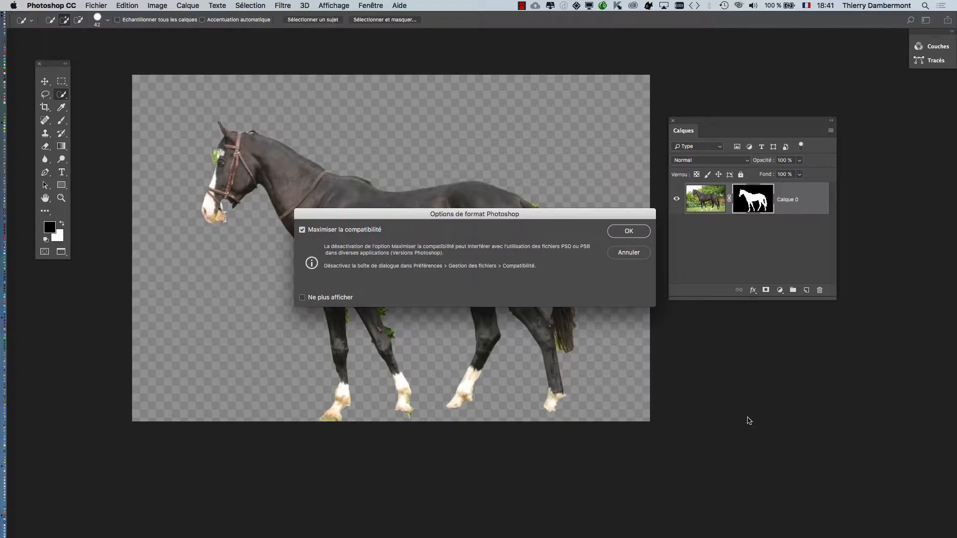
left_click(624, 231)
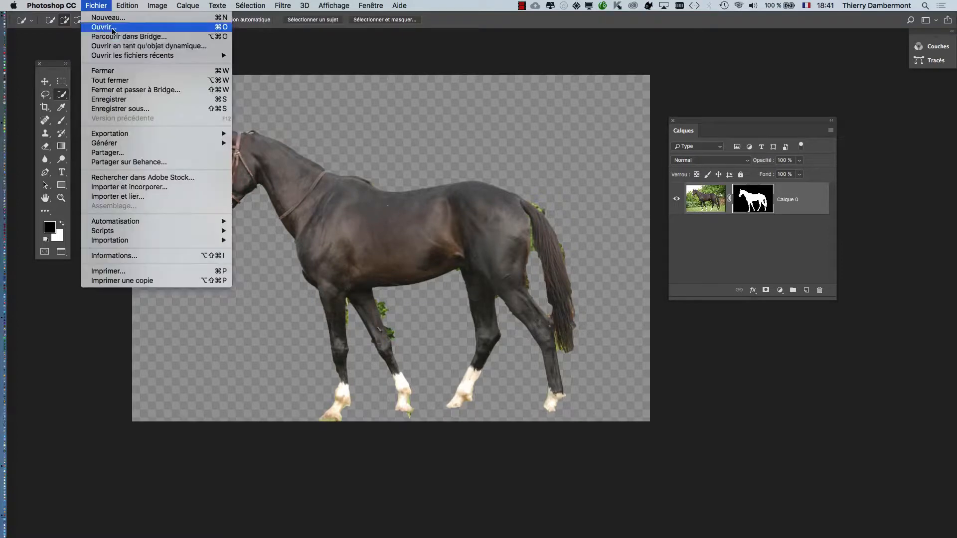
Save the document again in Photoshop format under the same name, replacing the existing PSD in the IFAP 5 folder
left_click(96, 6)
left_click(150, 109)
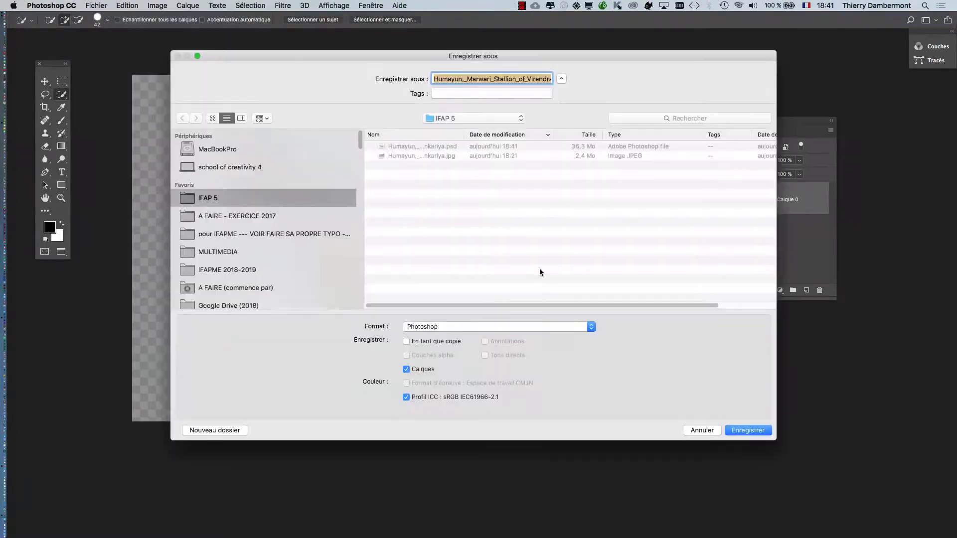
left_click(734, 428)
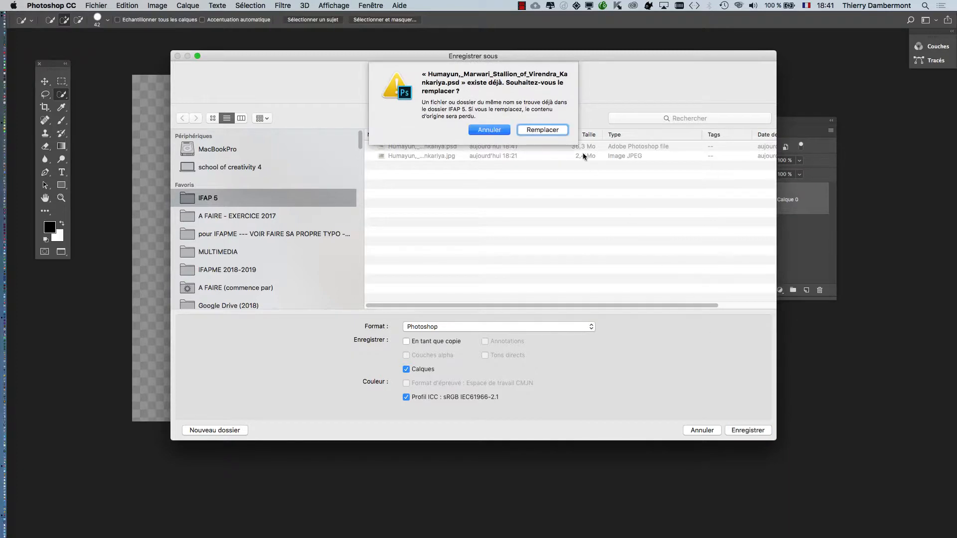
left_click(562, 132)
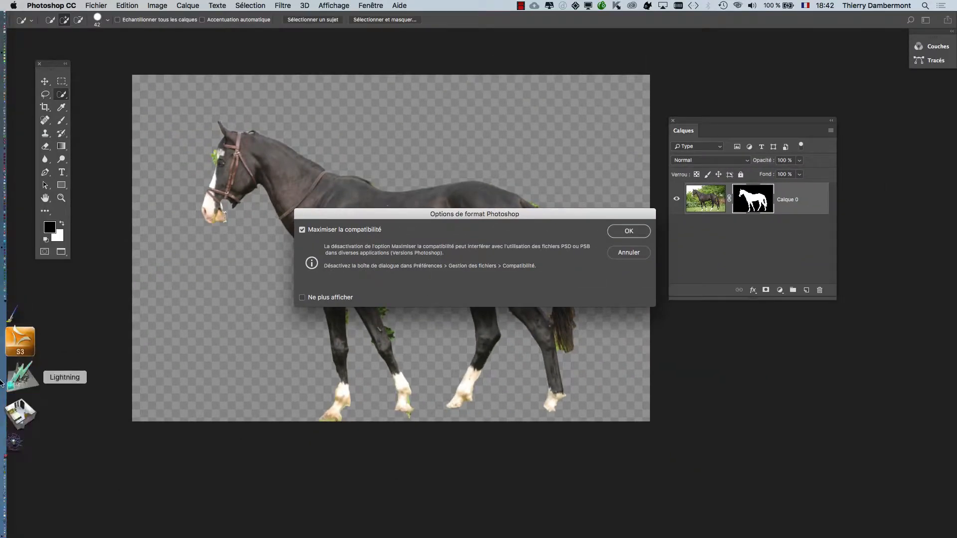
Switch to Firefox, enlarge its window and search Google for "corel painter" in a new tab
left_click(20, 469)
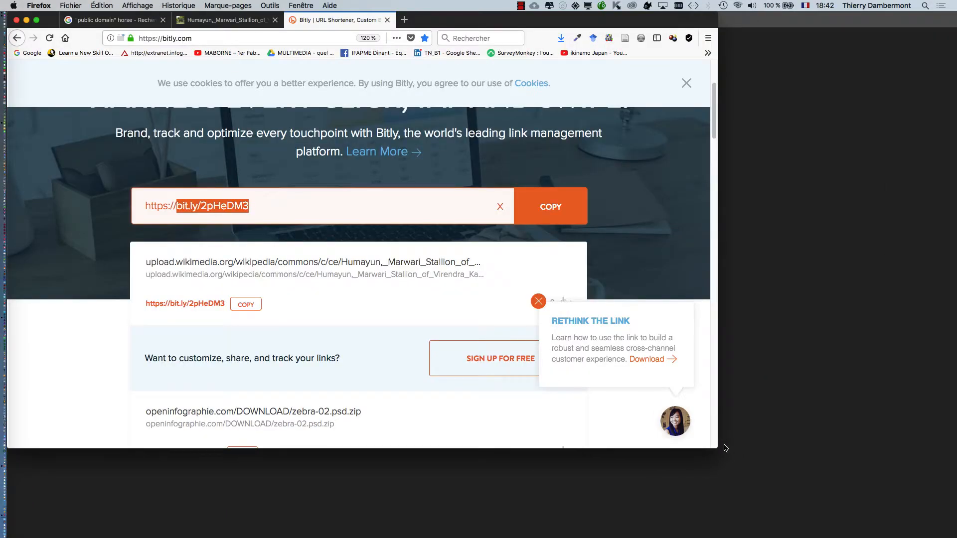
left_click_drag(718, 447, 950, 529)
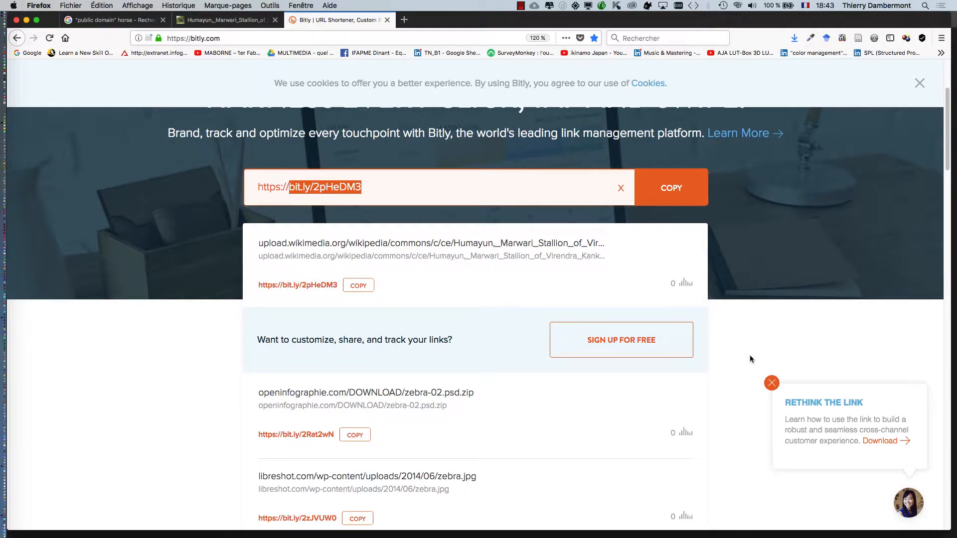
left_click(405, 21)
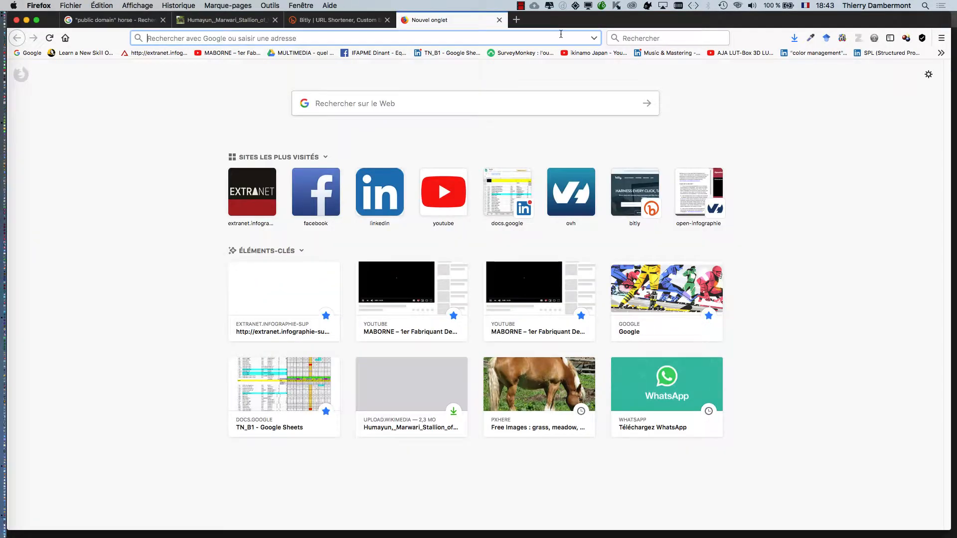
left_click(31, 53)
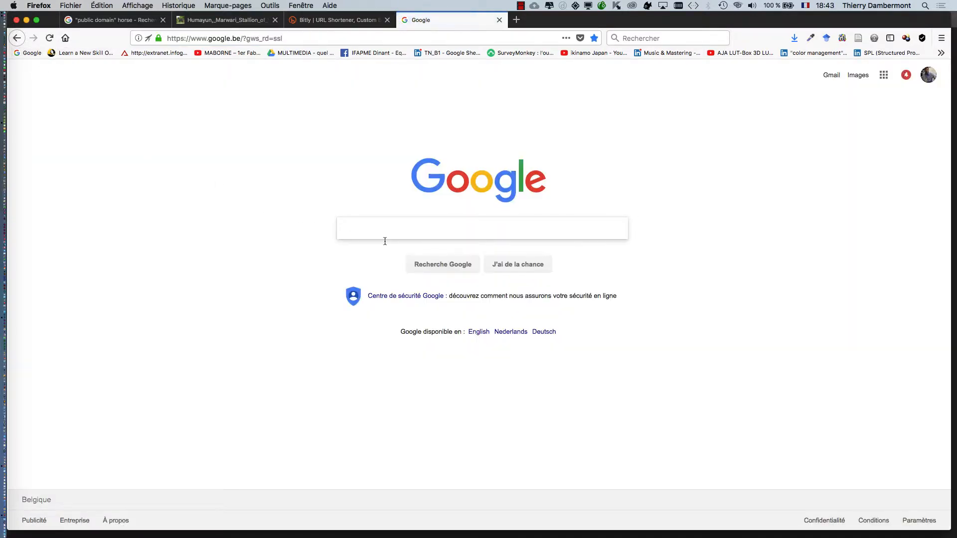
type("corel")
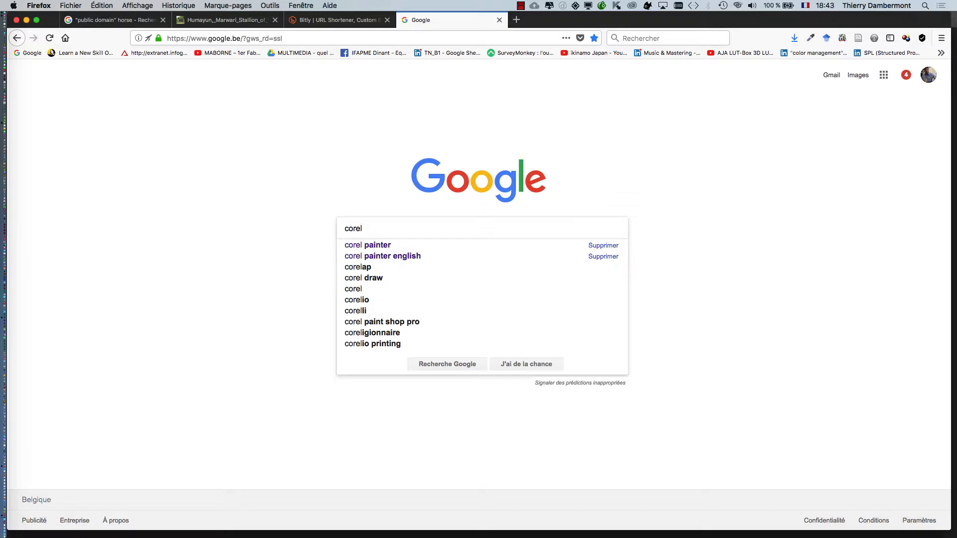
key("Down")
key("Return")
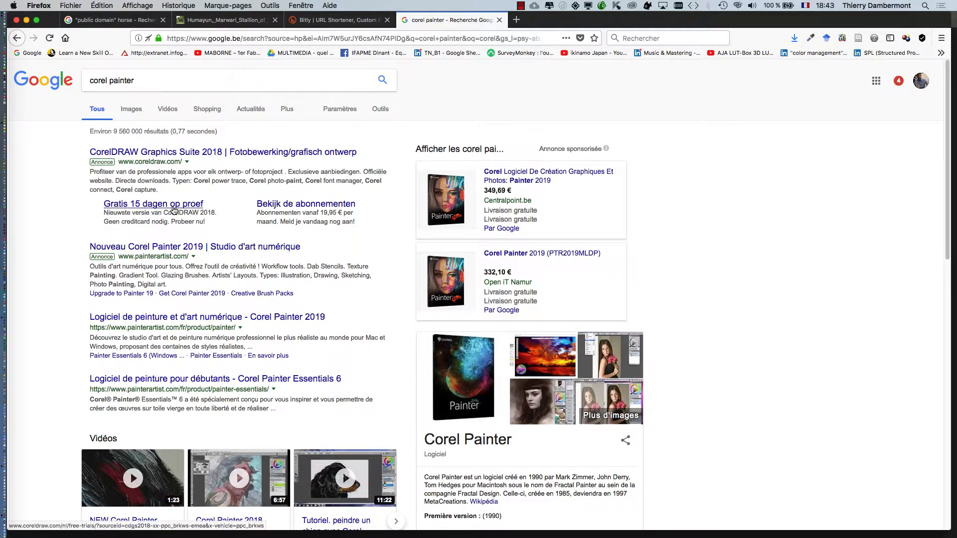
Show the image results for Corel Painter and enlarge the page to 200%
left_click(135, 111)
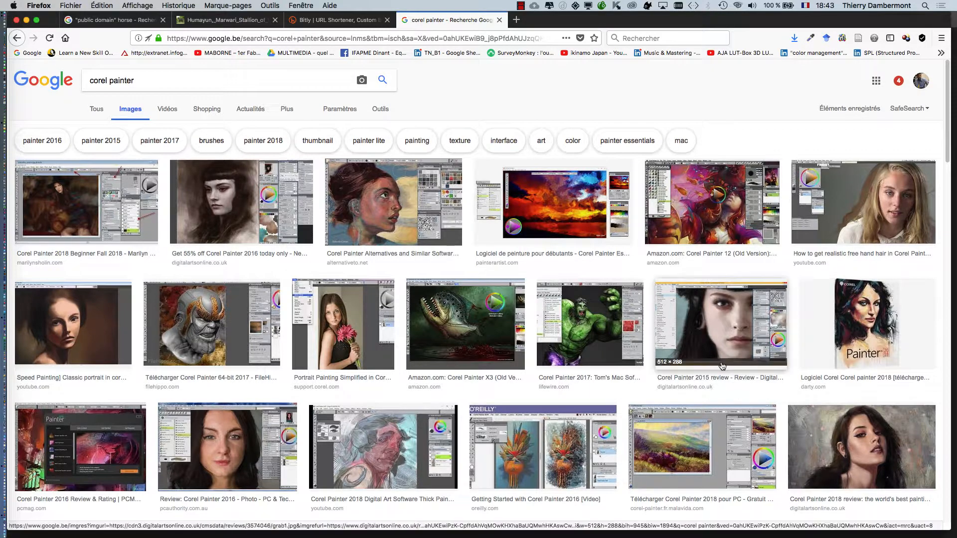
key("super+plus")
key("super+plus")
key("super+plus")
key("super+plus")
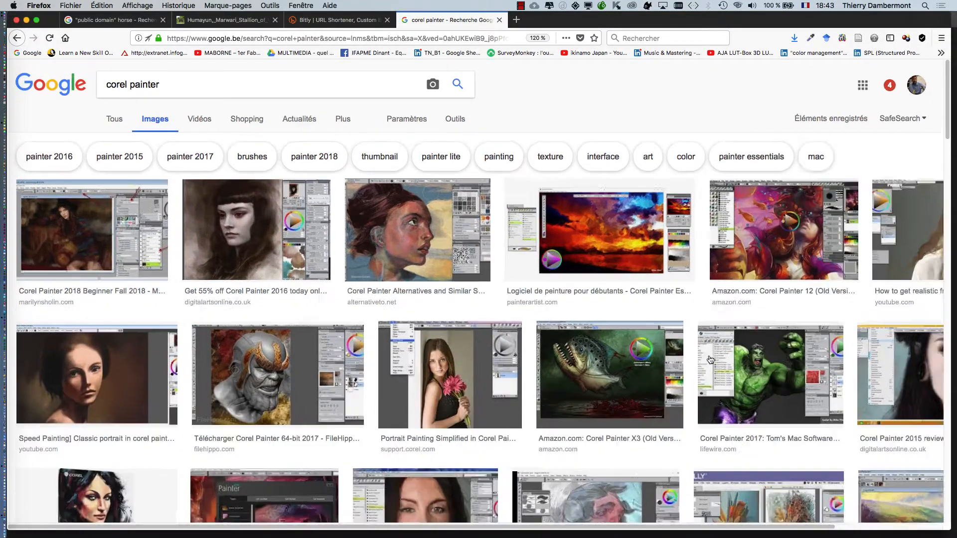
key("super+plus")
key("super+plus")
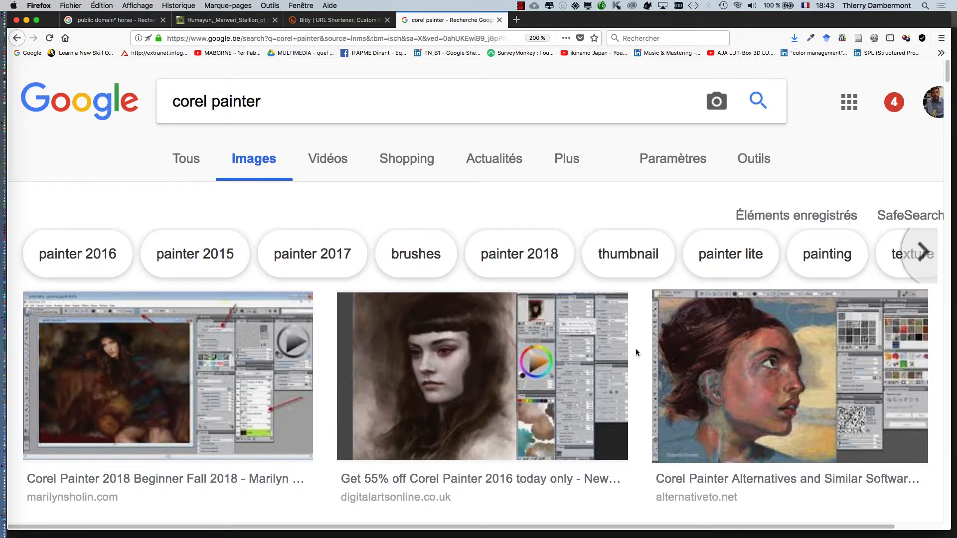
Look through the Corel Painter image results for examples of its interface and artwork, and return to the search query
scroll(636, 348, "down", 5)
scroll(636, 352, "down", 18)
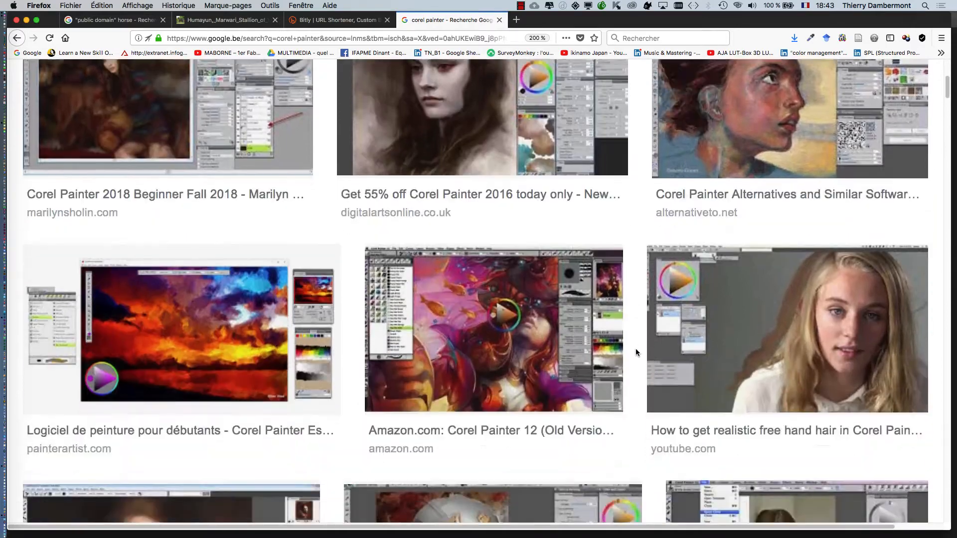
scroll(637, 353, "down", 16)
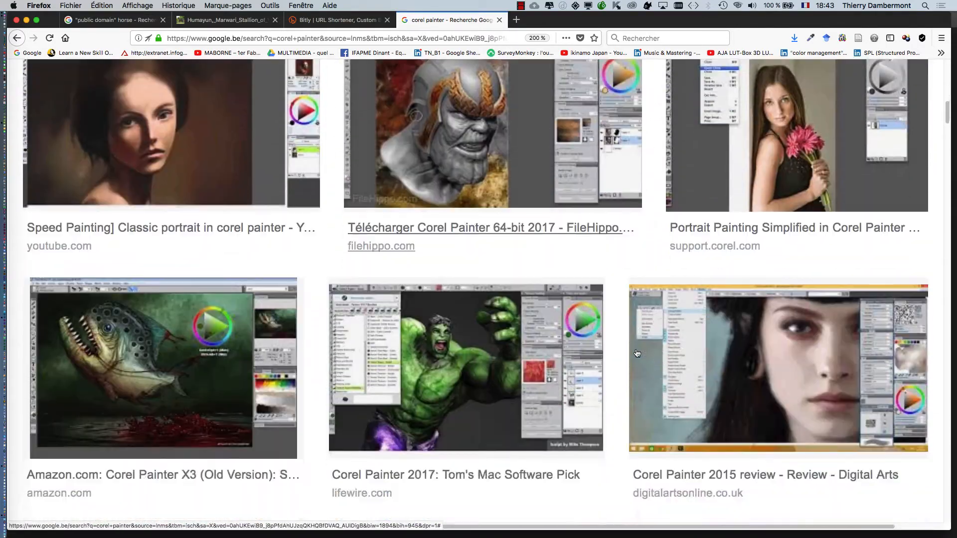
scroll(636, 352, "down", 20)
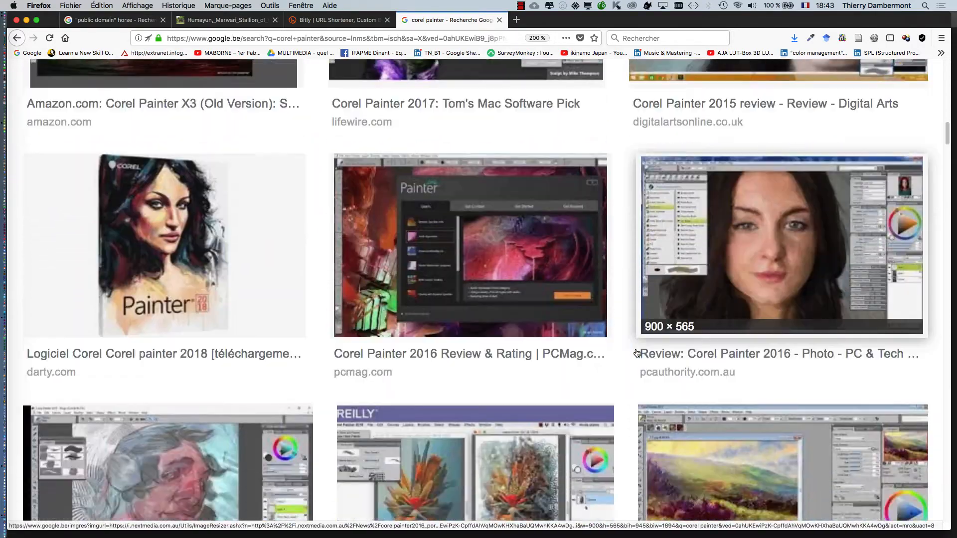
scroll(637, 353, "down", 20)
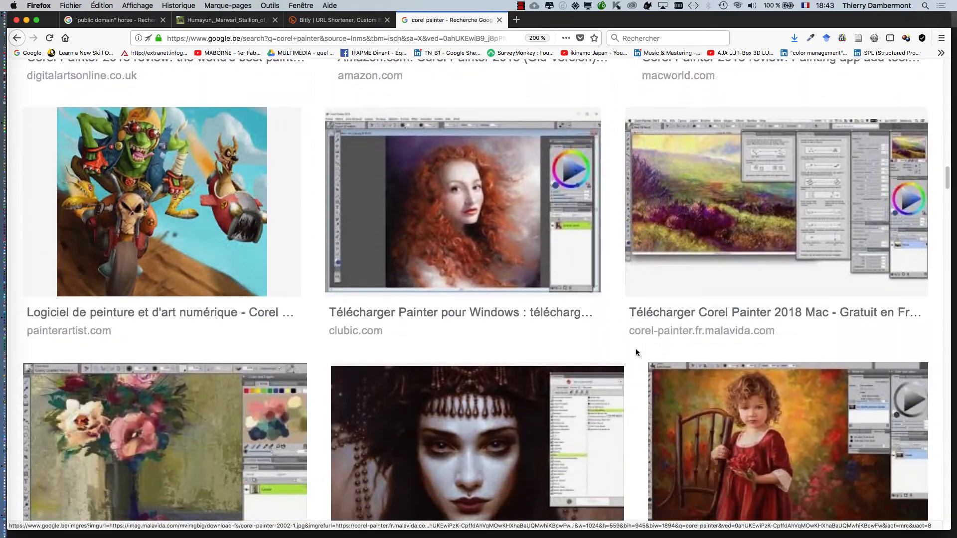
scroll(636, 350, "down", 13)
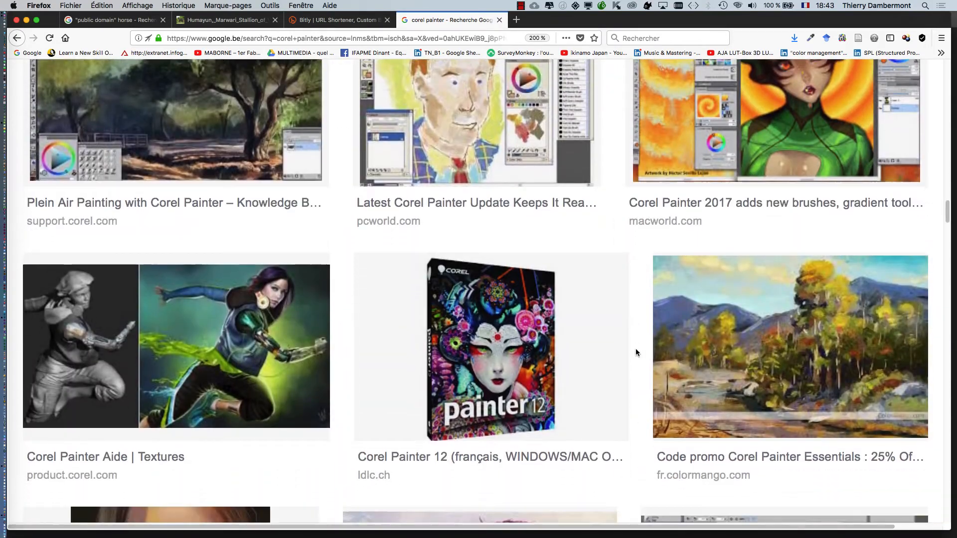
scroll(636, 351, "down", 20)
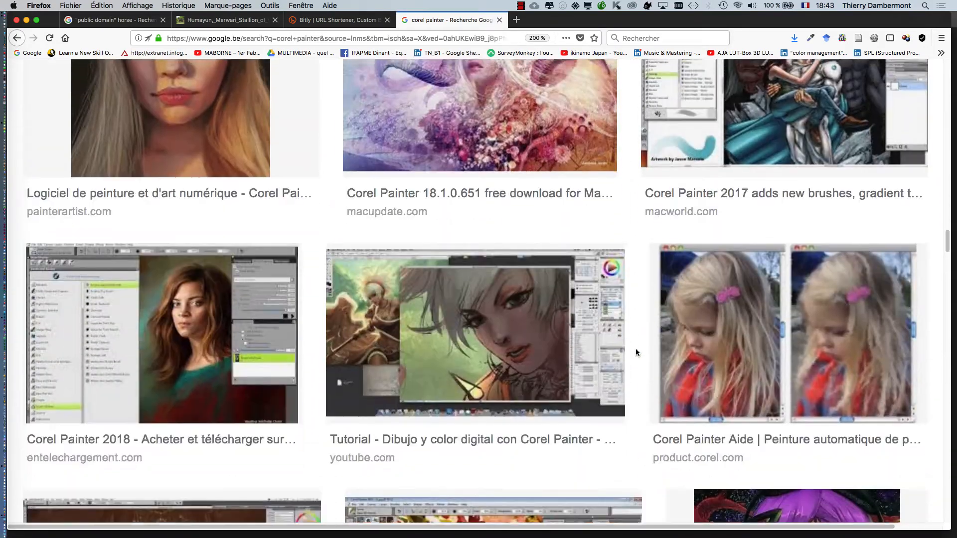
scroll(636, 352, "down", 20)
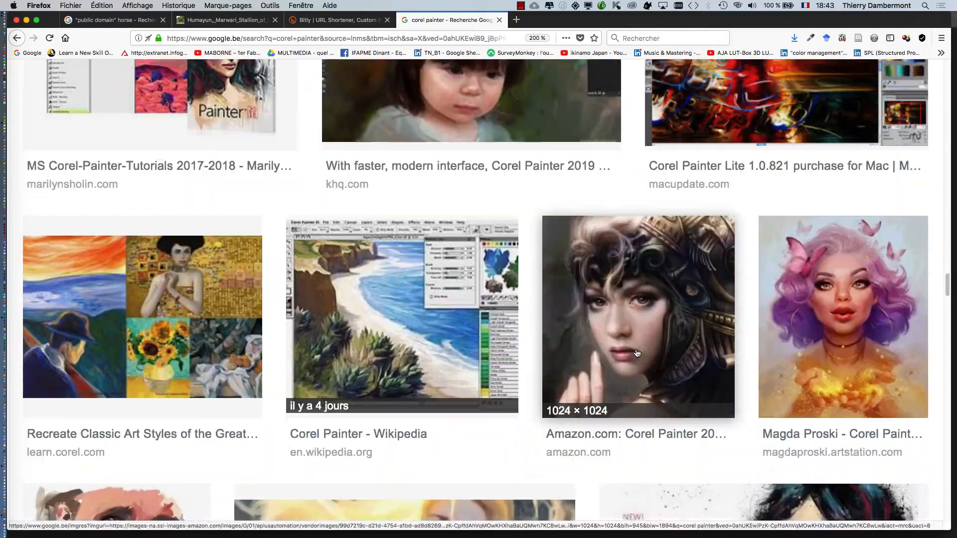
scroll(636, 352, "up", 20)
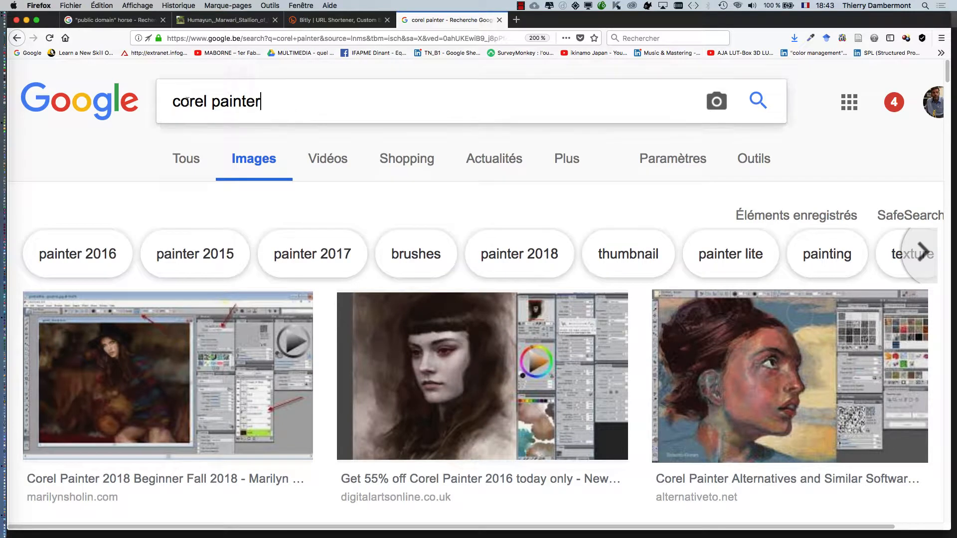
left_click_drag(261, 101, 172, 178)
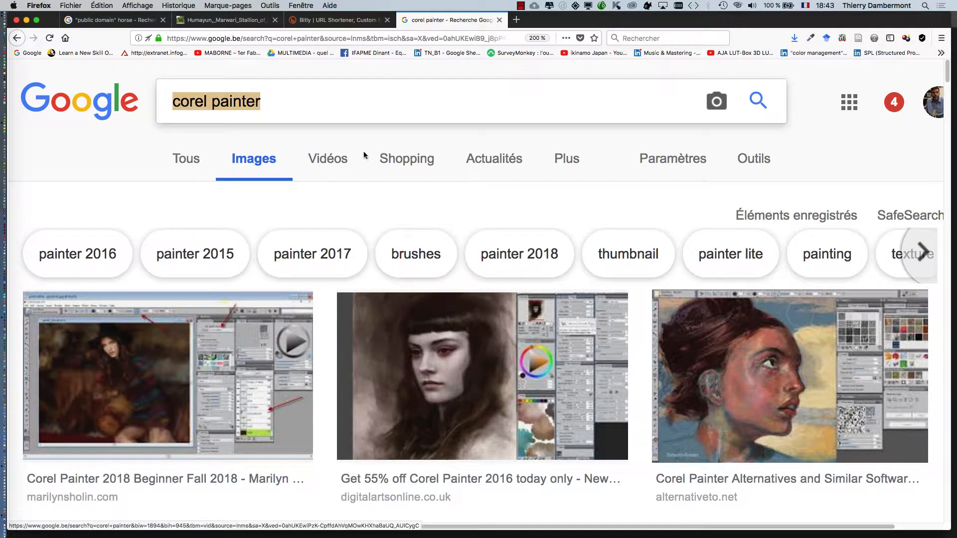
left_click_drag(288, 100, 156, 102)
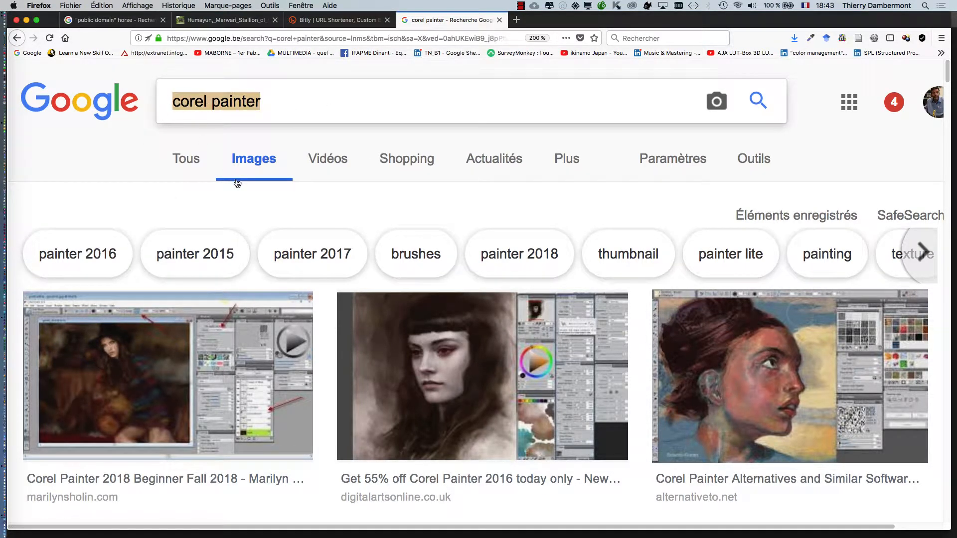
left_click_drag(276, 101, 106, 97)
Close the search tab, minimize the browser and accept Photoshop's format options with maximum compatibility to finish the save
left_click(499, 22)
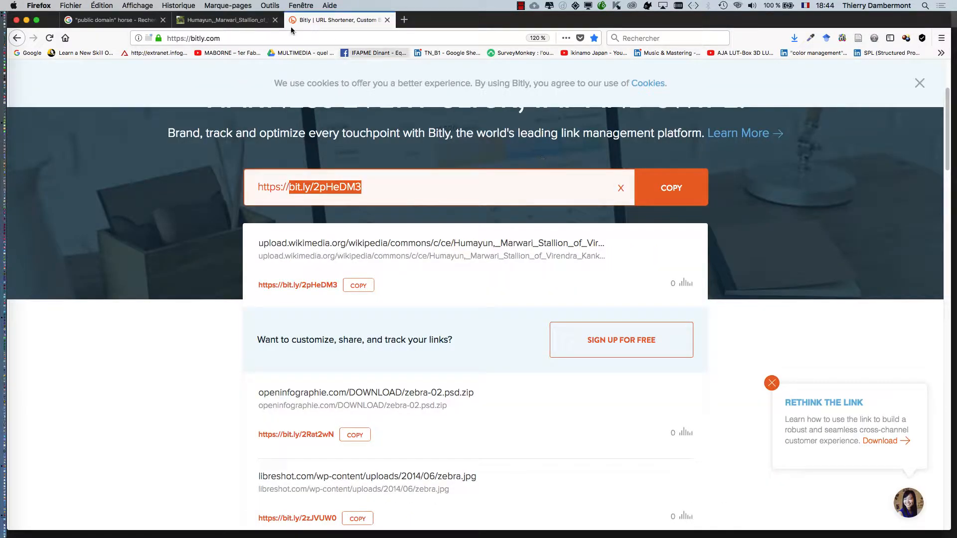
left_click(26, 20)
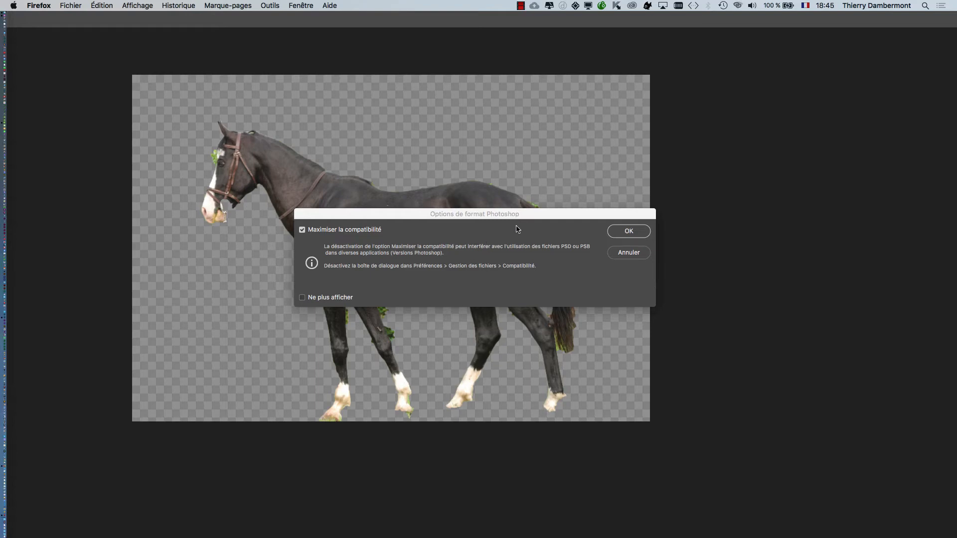
left_click(615, 230)
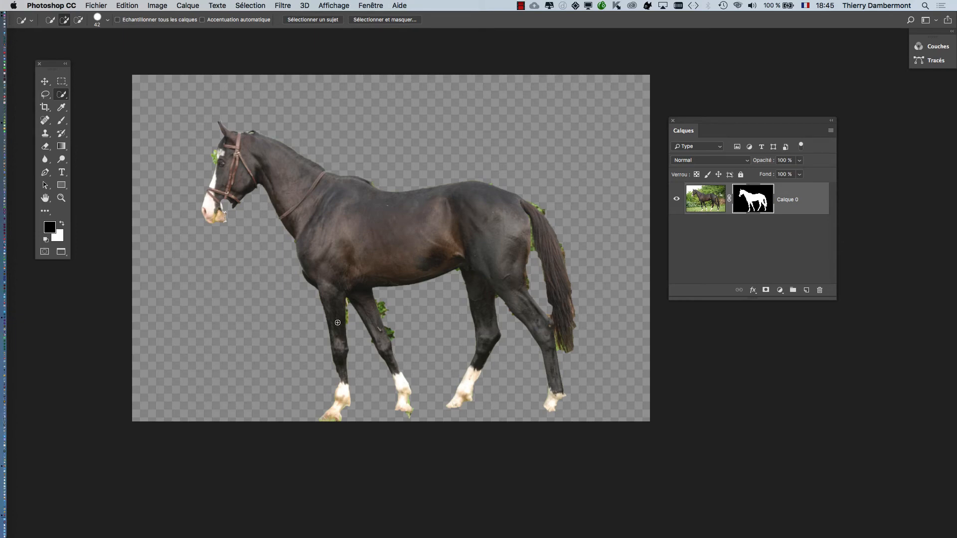